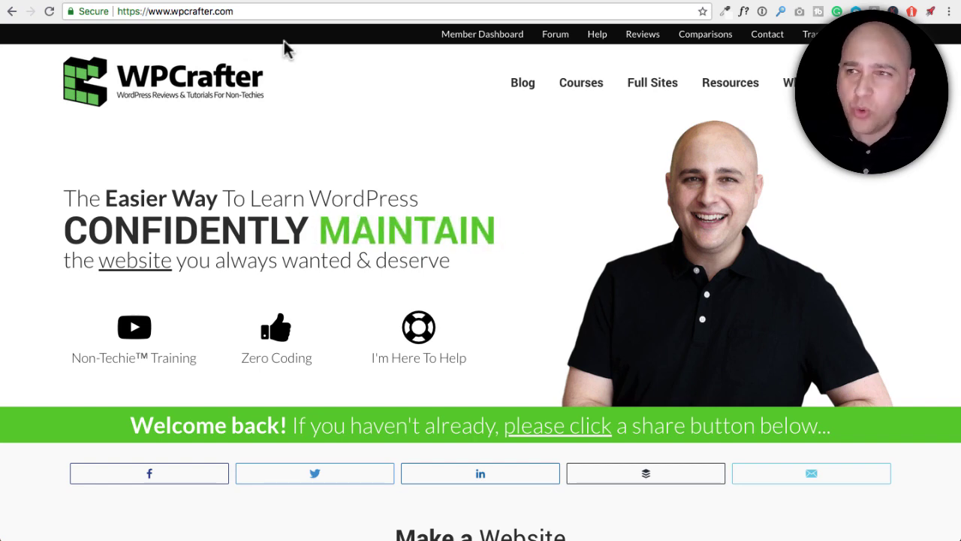
# Compare the default WordPress admin dashboard with the customized Welcome dashboard.
pyautogui.click(411, 3)
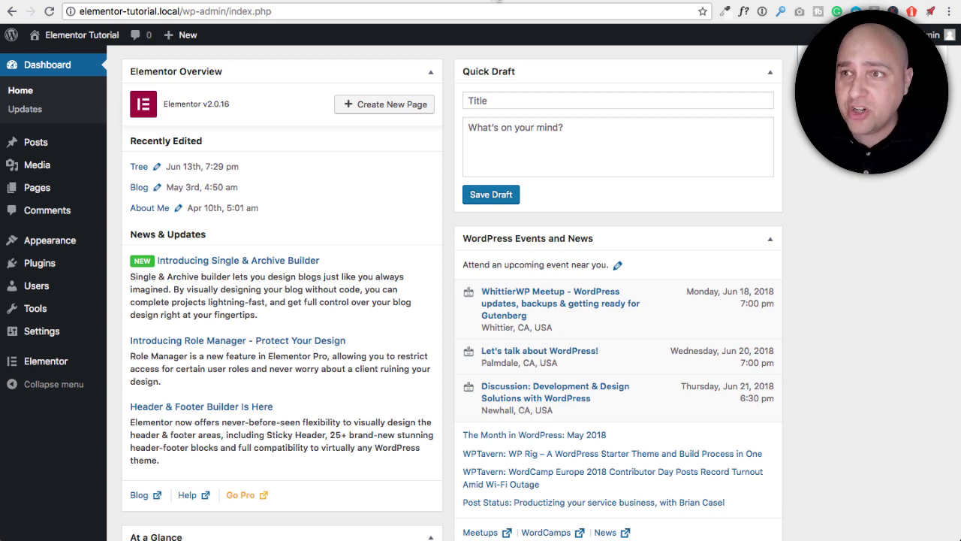
pyautogui.click(503, 3)
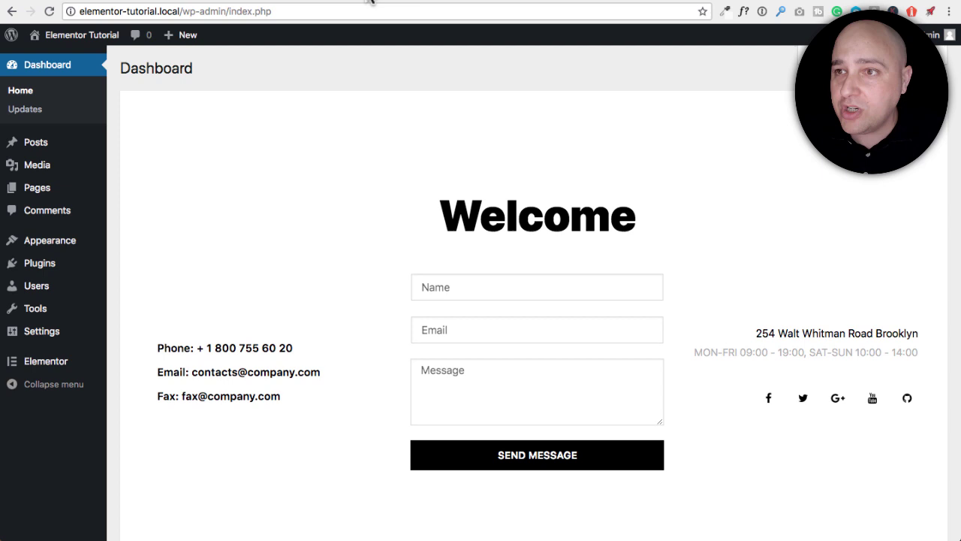
pyautogui.click(364, 2)
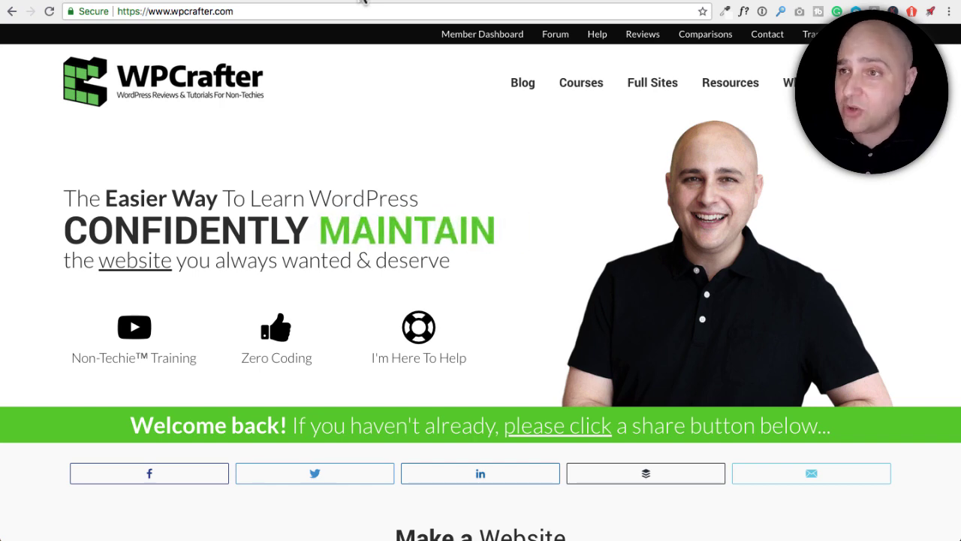
pyautogui.hotkey('ctrl', 'Tab')
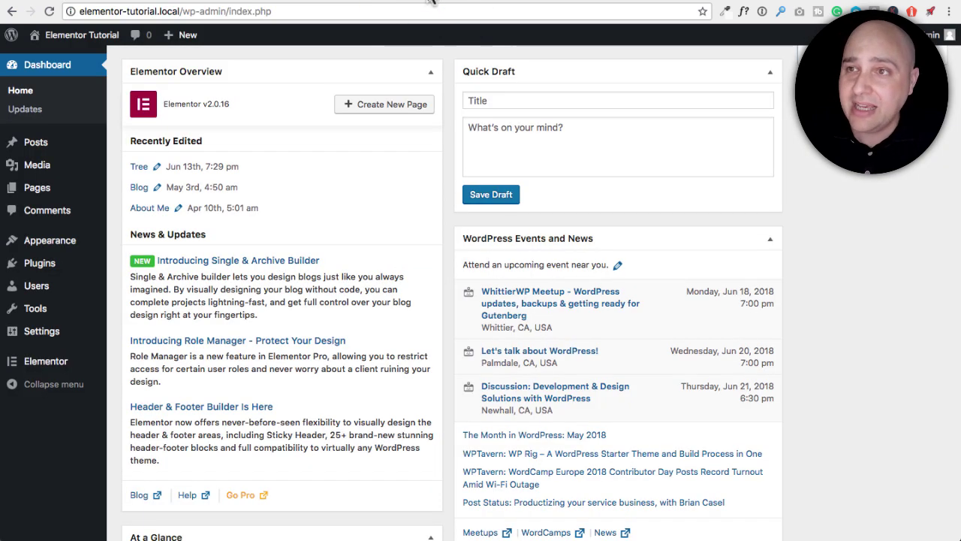
pyautogui.click(500, 2)
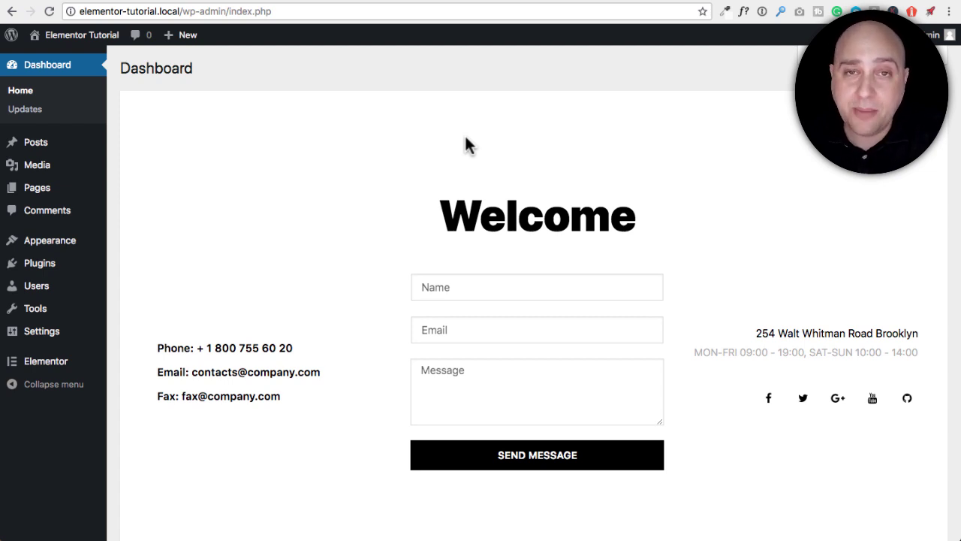
# View the plugin pages for Granular Controls For Elementor, Dashboard Welcome for Beaver Builder and Divi Dashboard Welcome.
pyautogui.click(577, 1)
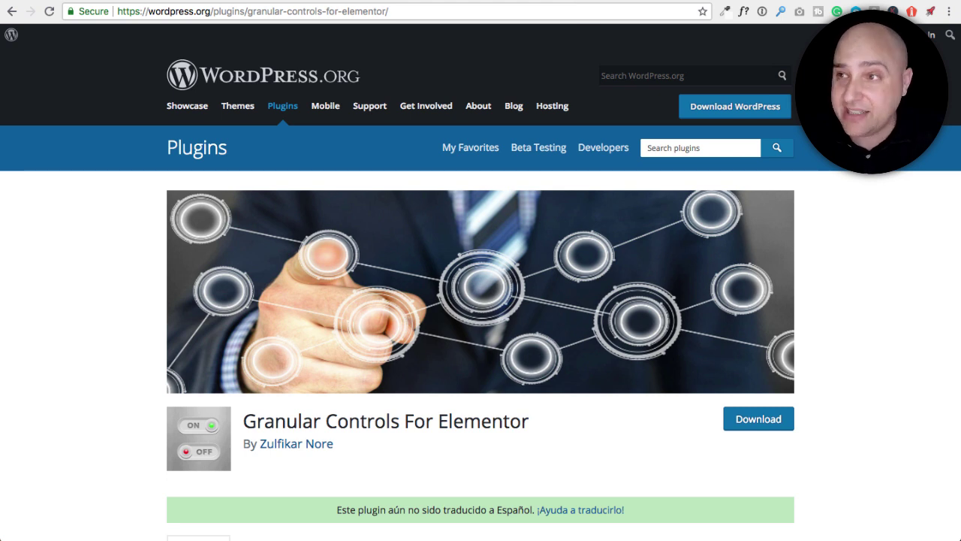
pyautogui.click(647, 3)
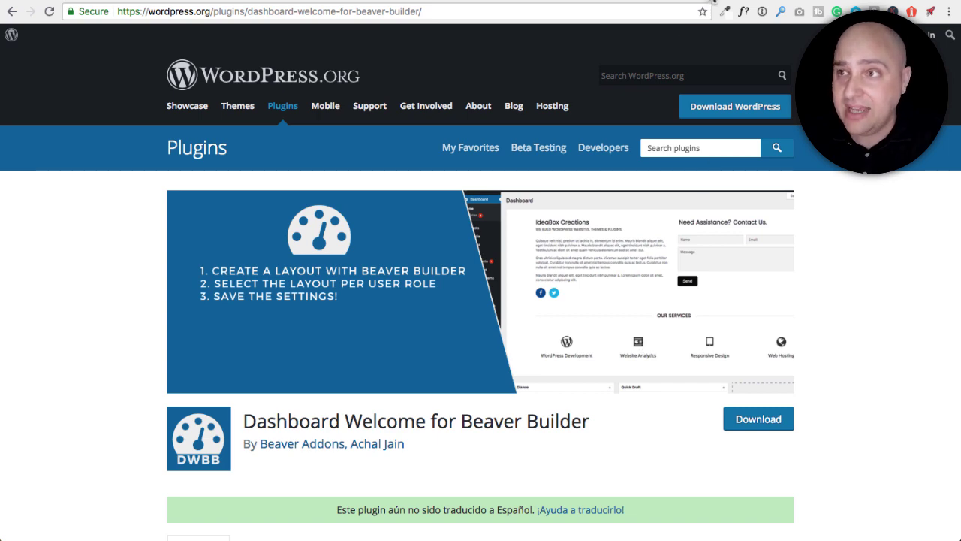
pyautogui.click(709, 3)
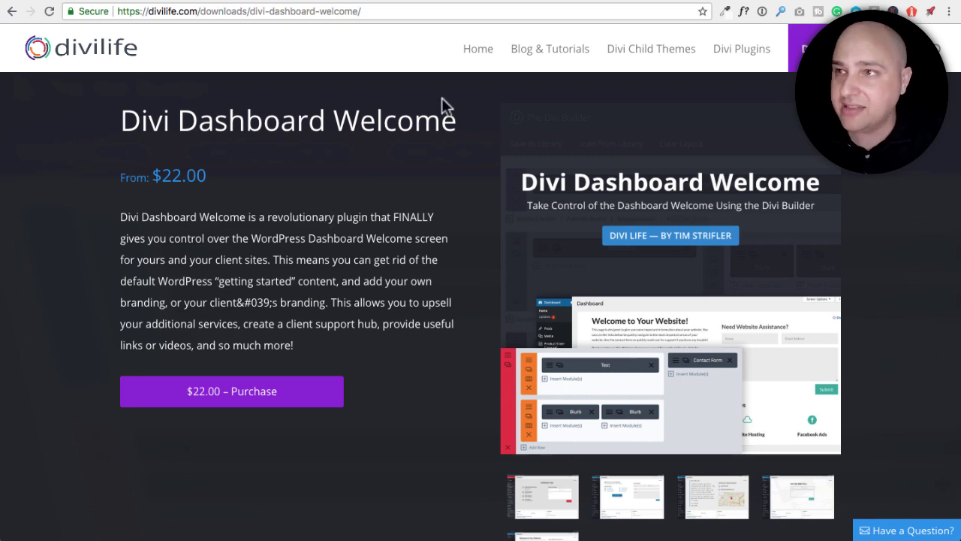
# Return to the customized Welcome dashboard and open Elementor's Granular Controls settings.
pyautogui.click(443, 2)
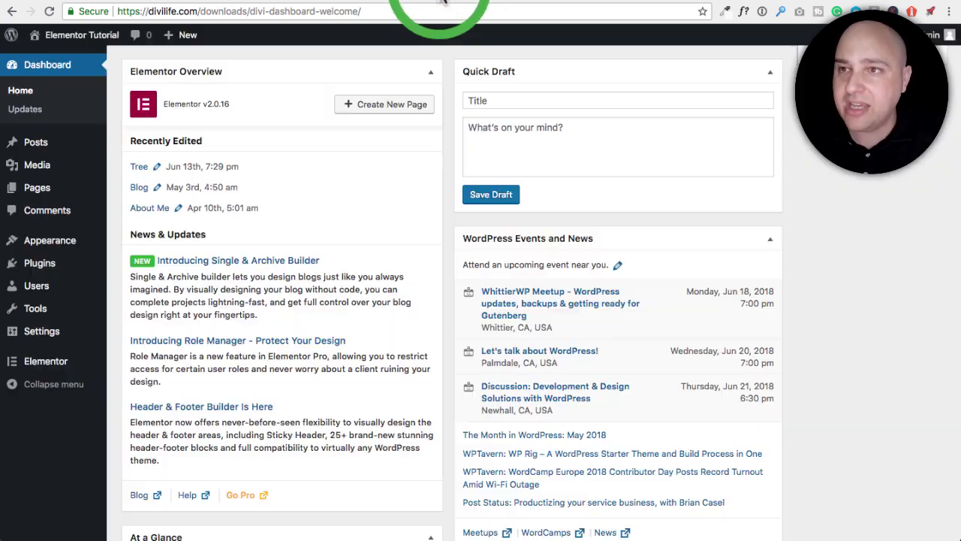
pyautogui.click(499, 2)
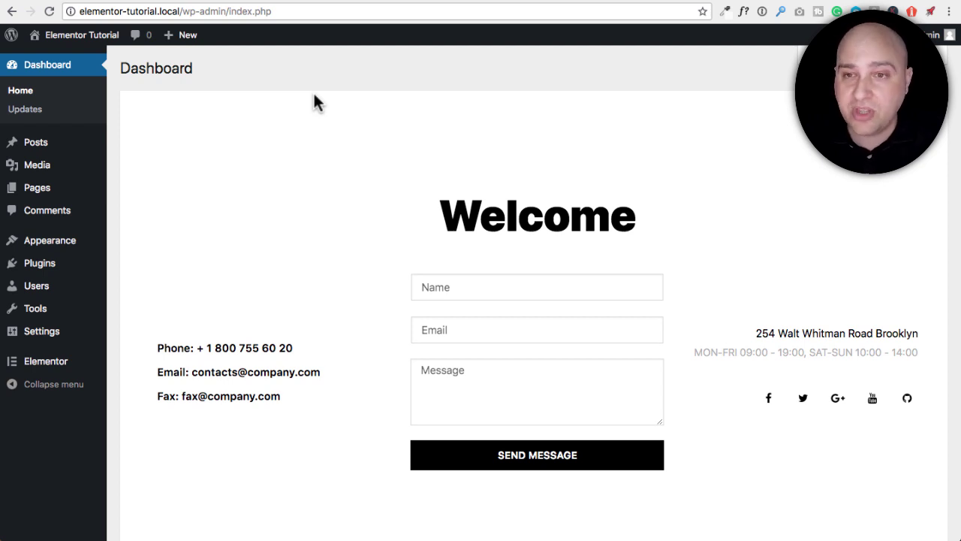
pyautogui.moveTo(91, 366)
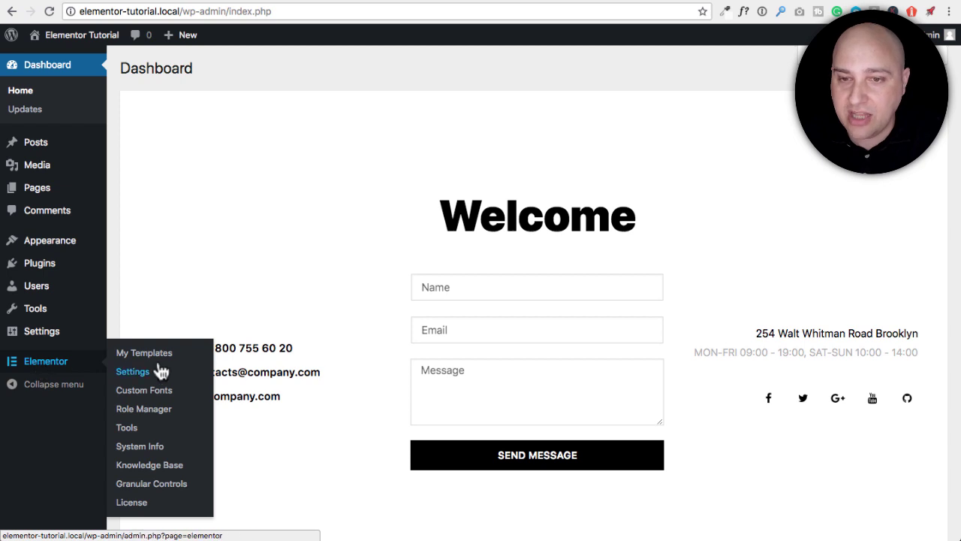
pyautogui.click(143, 489)
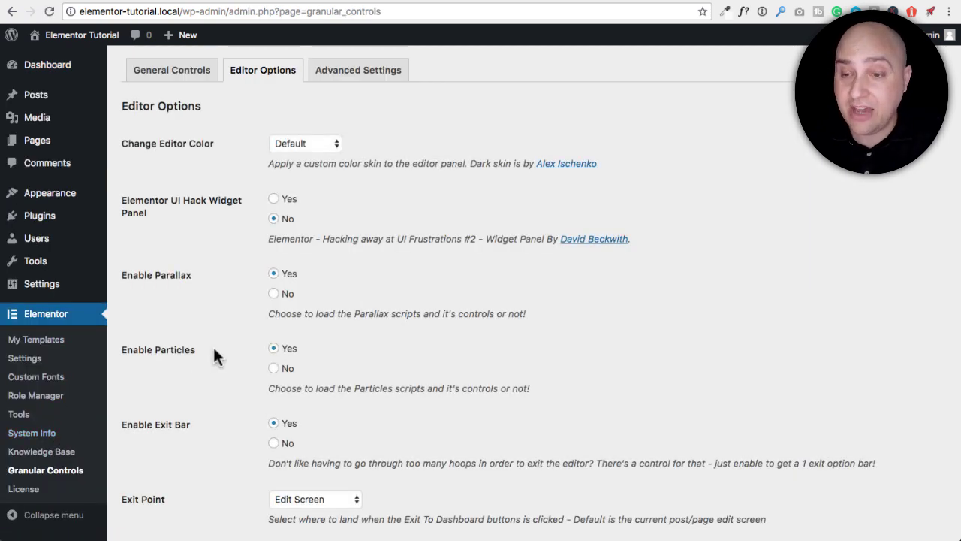
# Review the General Controls and Editor Options in the Granular Controls settings.
pyautogui.click(154, 75)
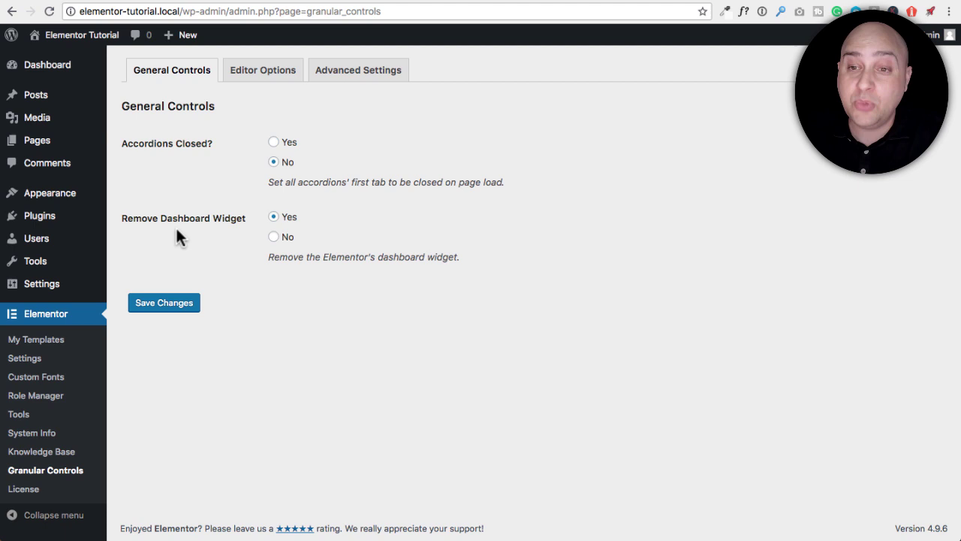
pyautogui.click(251, 75)
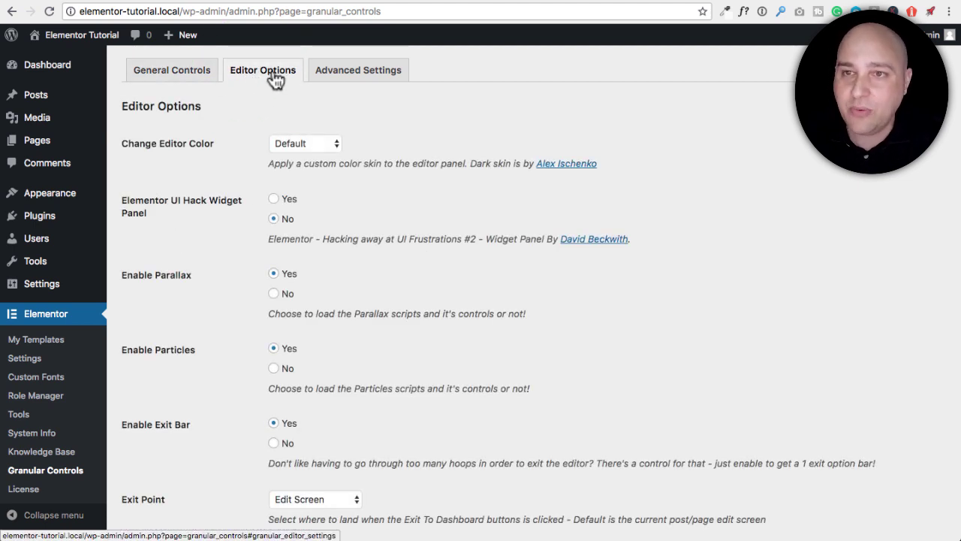
pyautogui.scroll(-1, 231, 150)
pyautogui.scroll(-1, 231, 153)
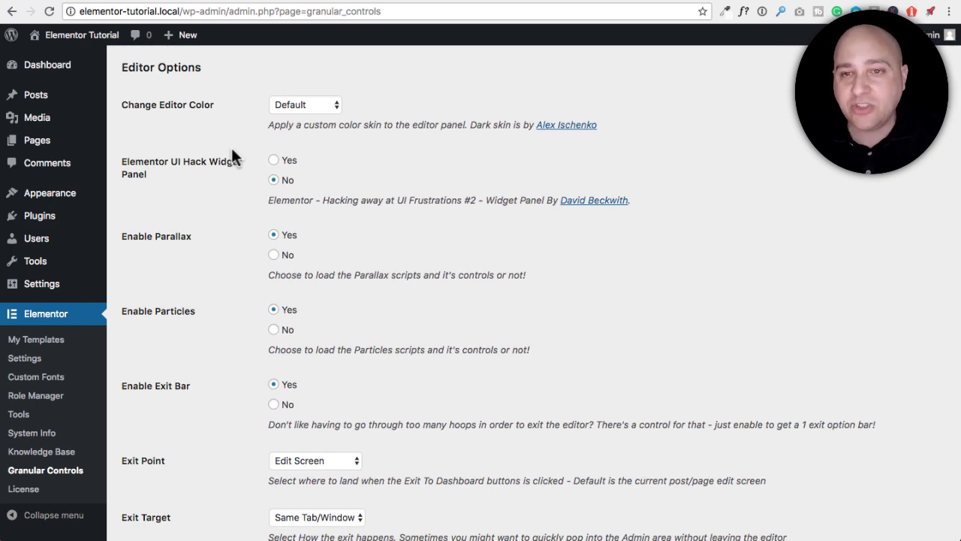
pyautogui.scroll(-5, 233, 154)
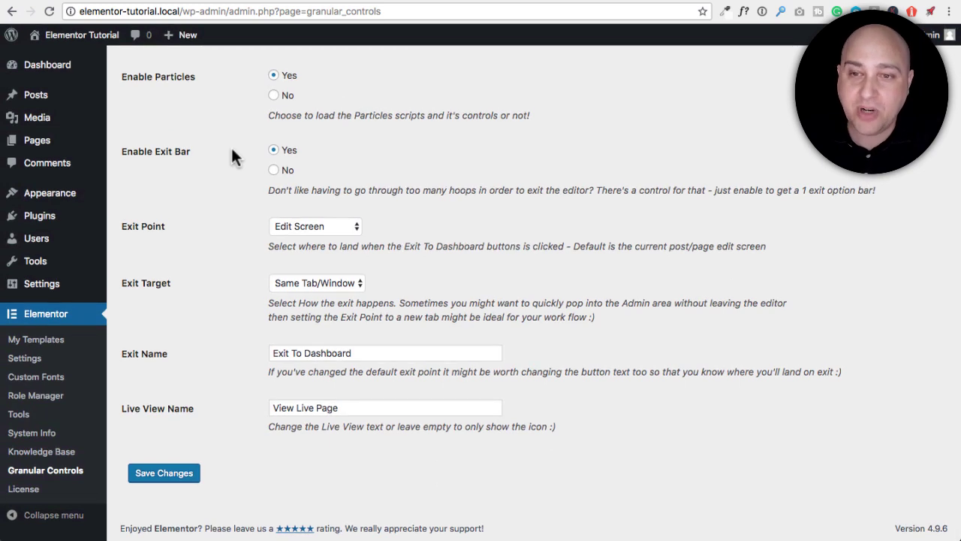
pyautogui.scroll(6, 232, 155)
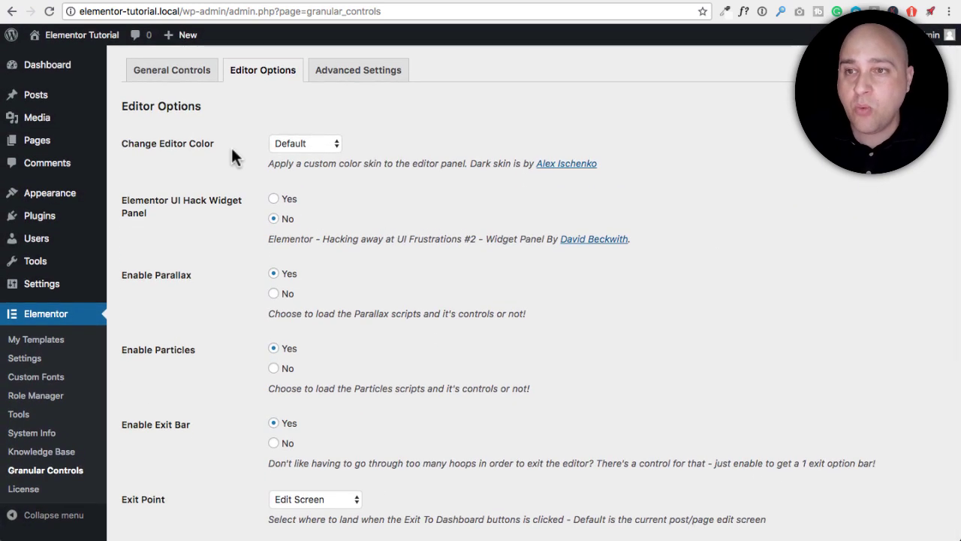
# Examine the Advanced Settings, switching Welcome Panel to No and back to Yes and checking the Panel Template ID choices.
pyautogui.click(351, 86)
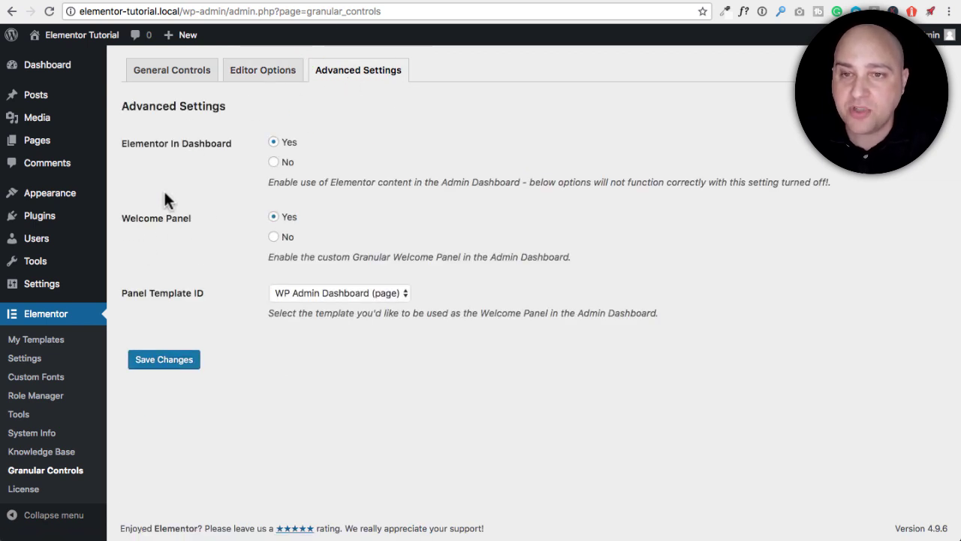
pyautogui.click(274, 237)
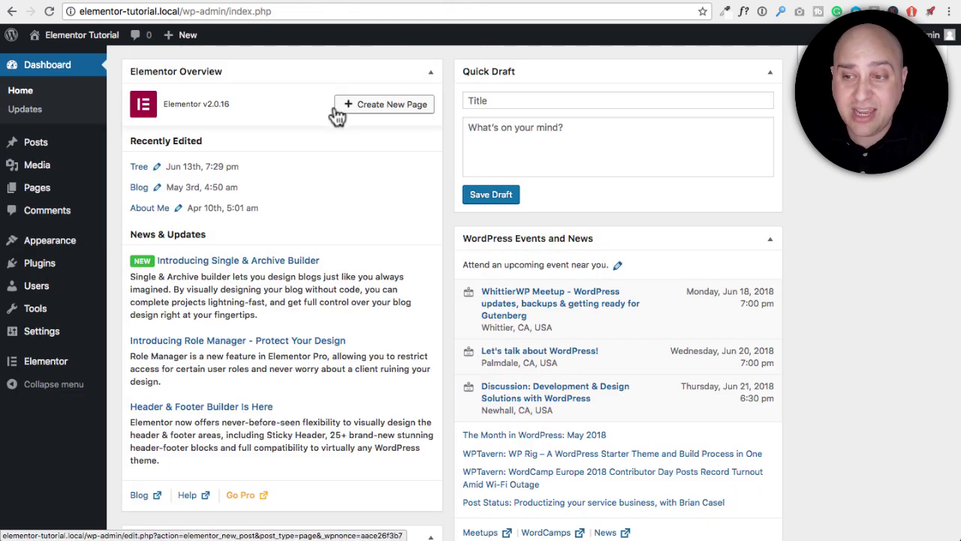
pyautogui.click(512, 4)
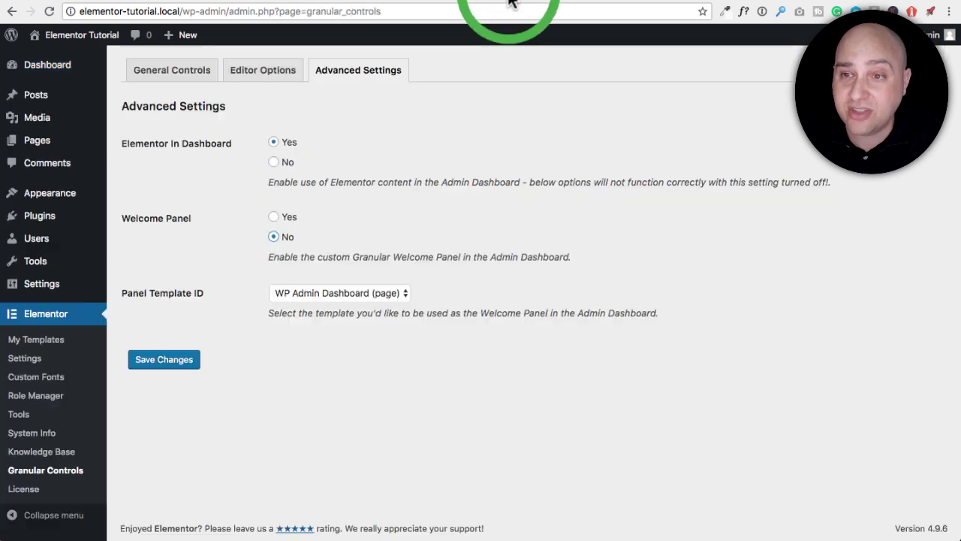
pyautogui.click(273, 217)
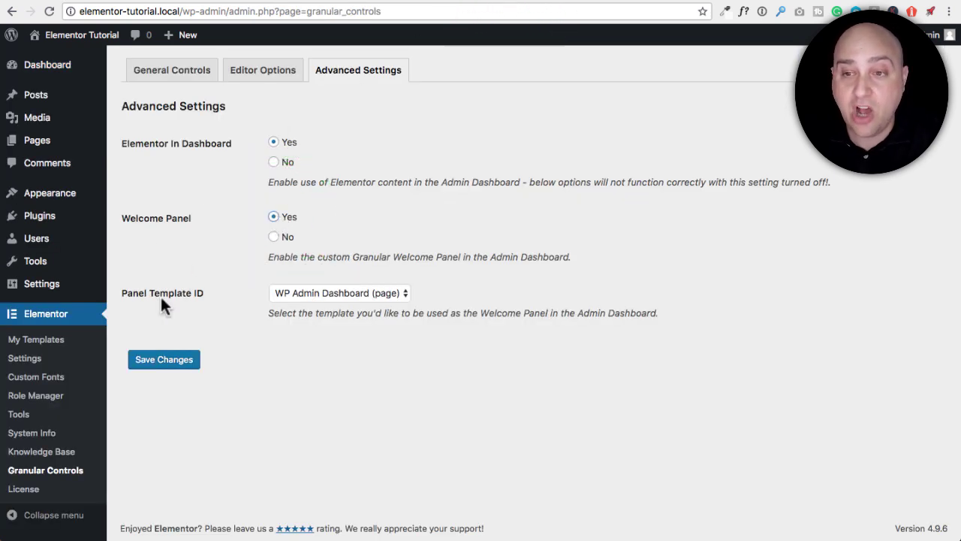
pyautogui.click(377, 295)
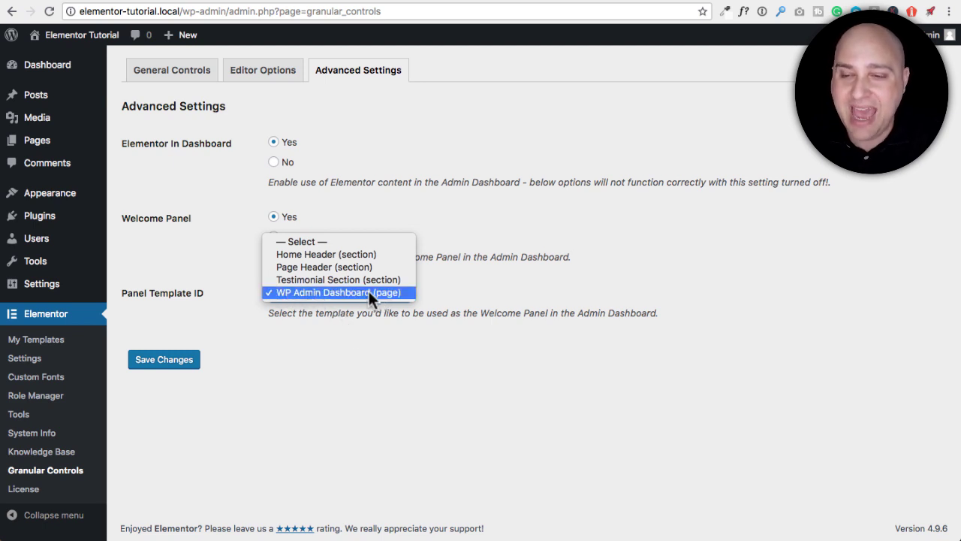
pyautogui.click(331, 374)
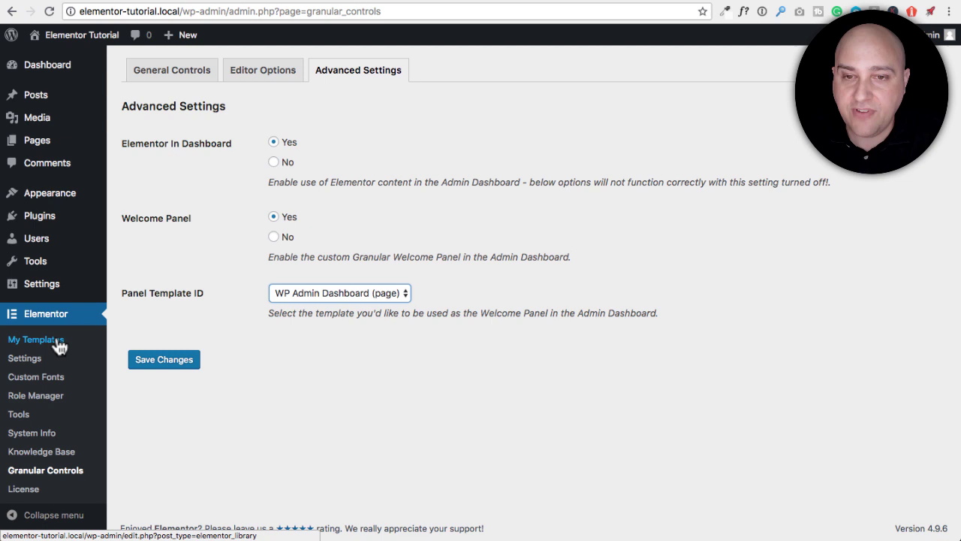
# Open the WP Admin Dashboard template from My Templates for editing with Elementor.
pyautogui.click(30, 340)
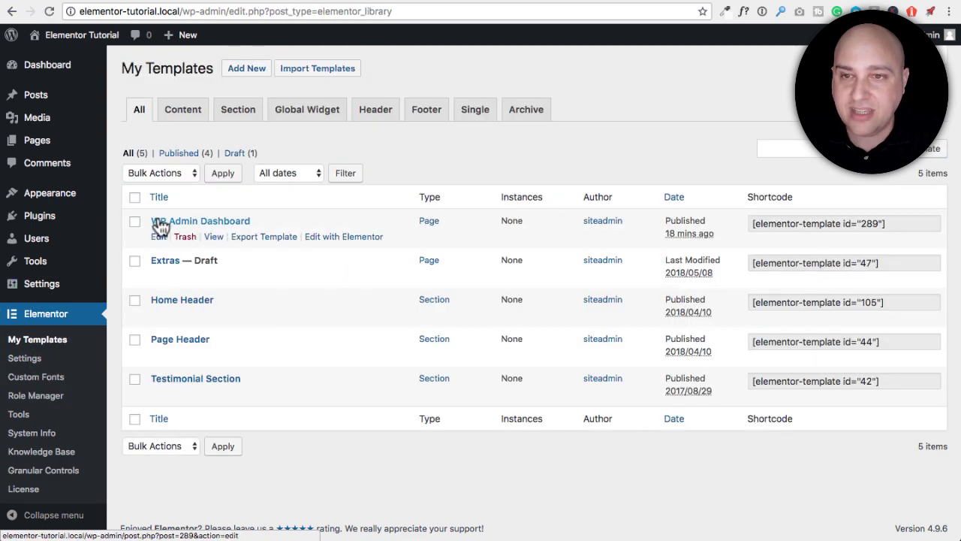
pyautogui.click(216, 226)
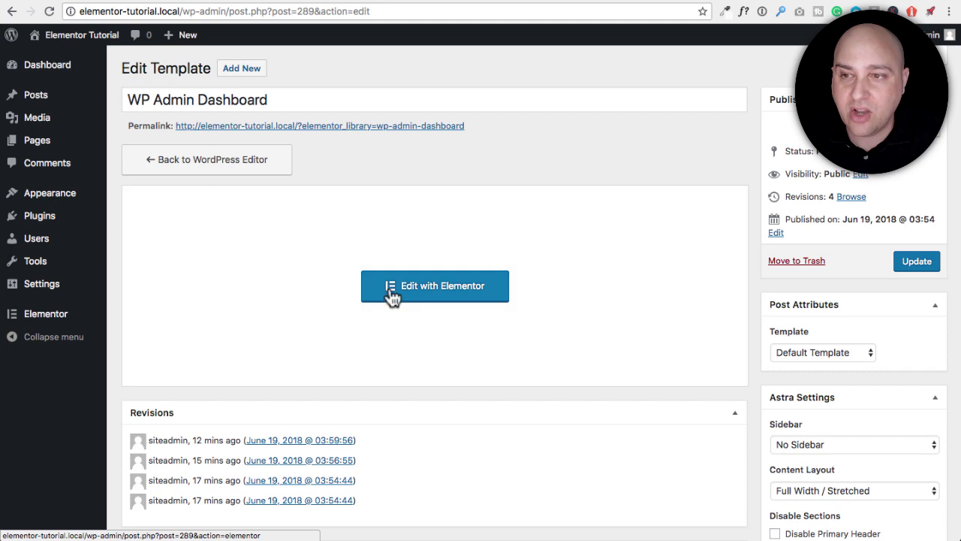
pyautogui.click(406, 287)
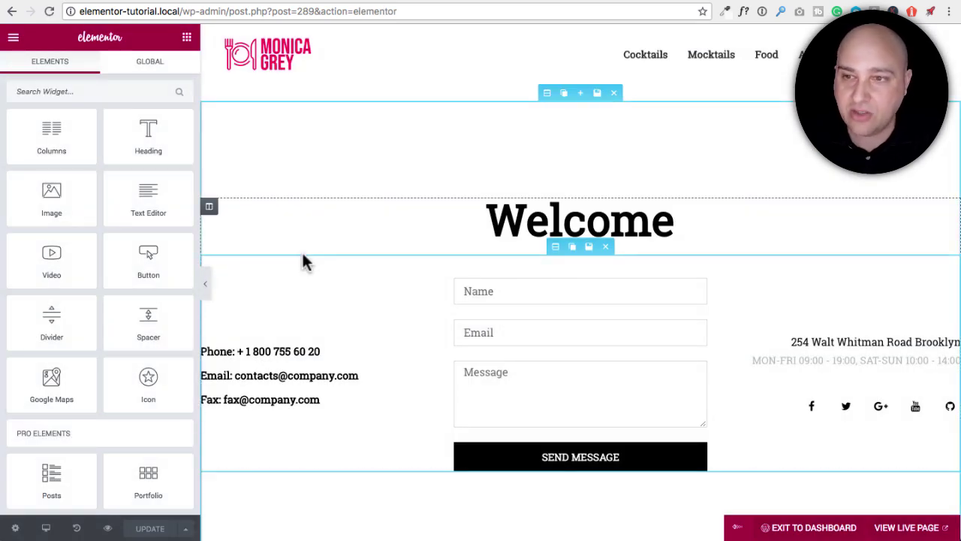
# Add a Button widget below the fax line, update the template and reload the admin dashboard to check it.
pyautogui.moveTo(133, 256); pyautogui.dragTo(271, 397)
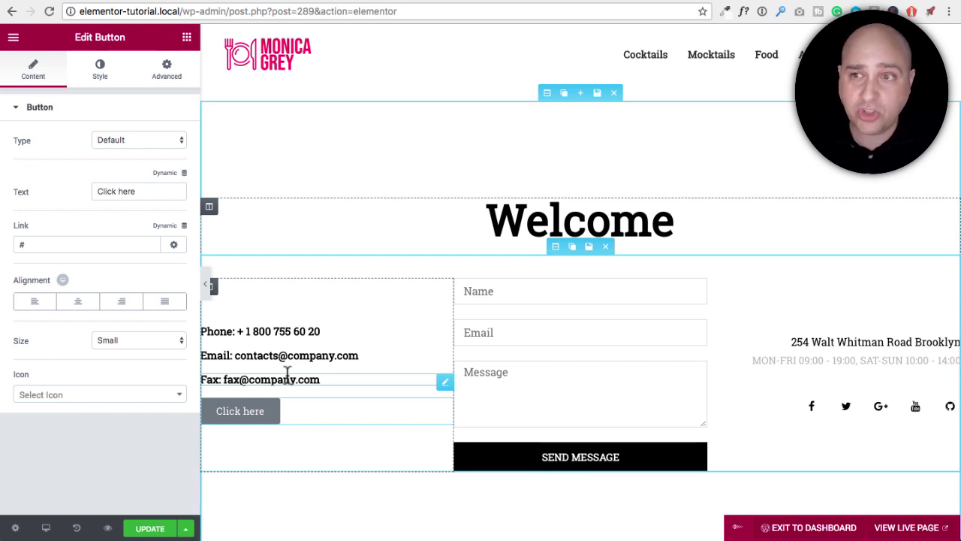
pyautogui.click(149, 528)
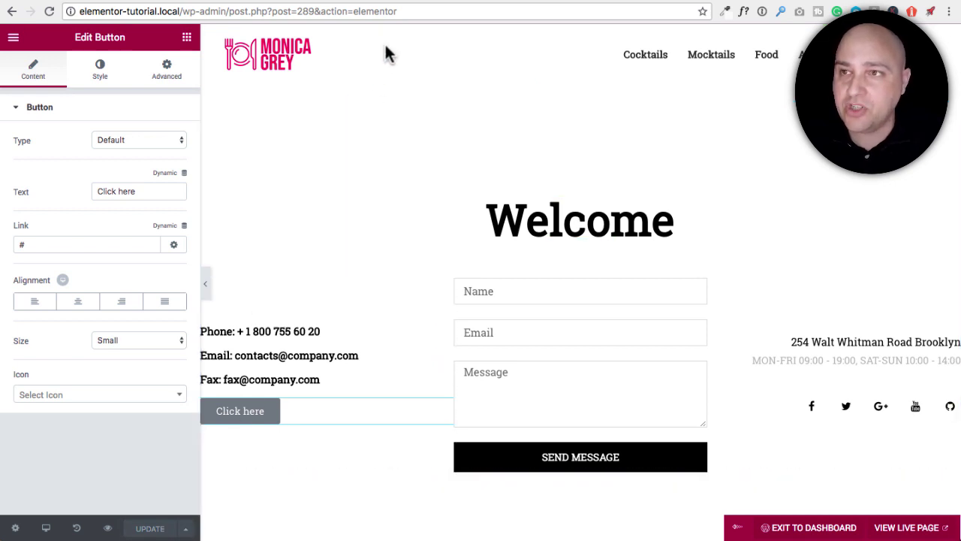
pyautogui.click(428, 4)
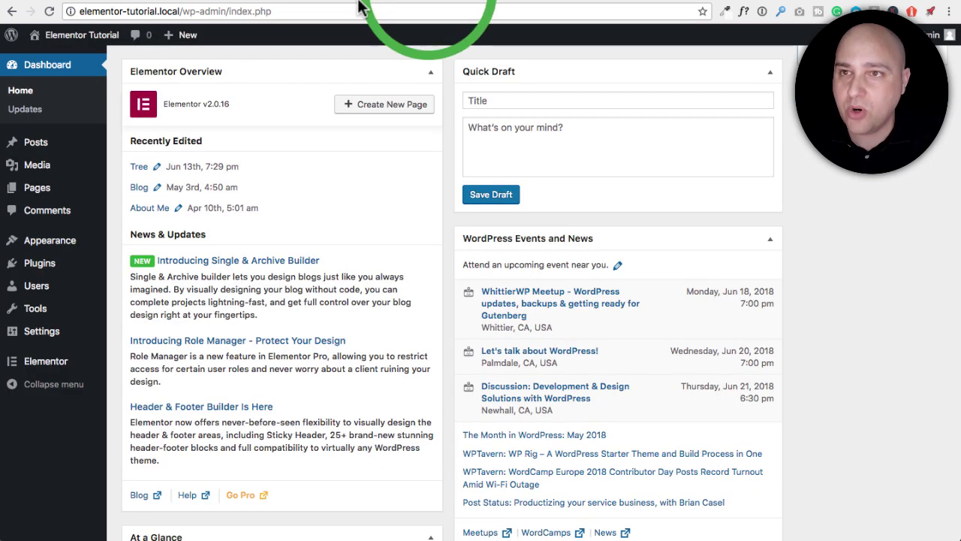
pyautogui.click(48, 15)
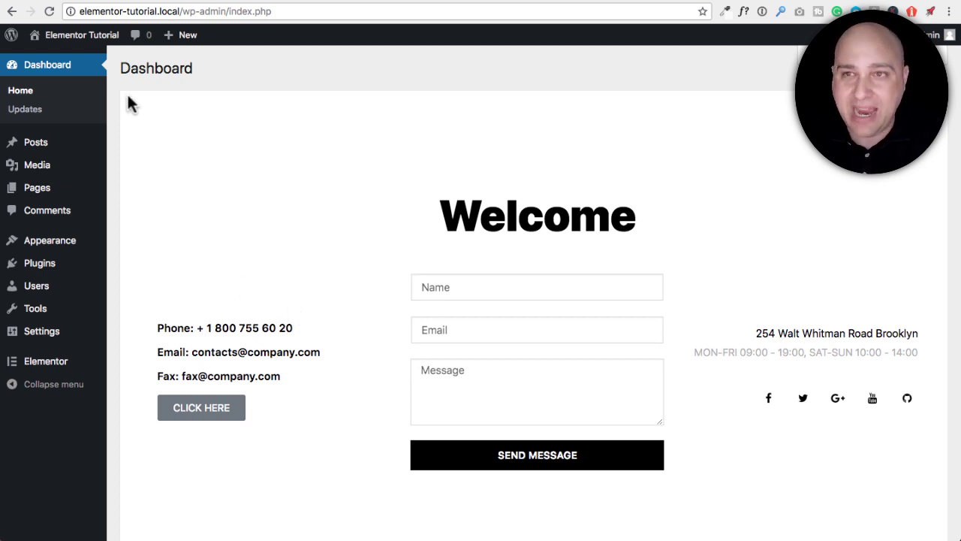
# Give the Welcome section in the Elementor template a classic dark grey background color, #494949.
pyautogui.click(505, 2)
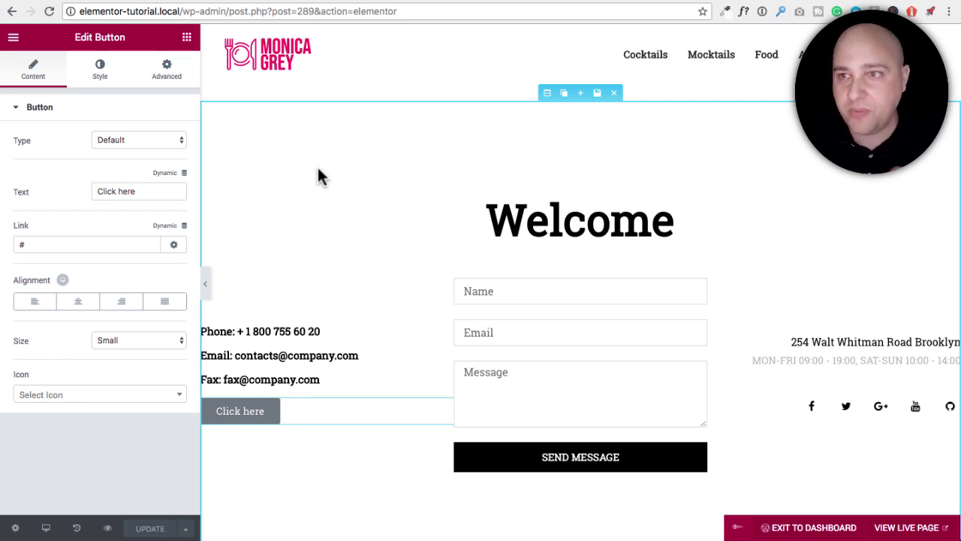
pyautogui.click(547, 95)
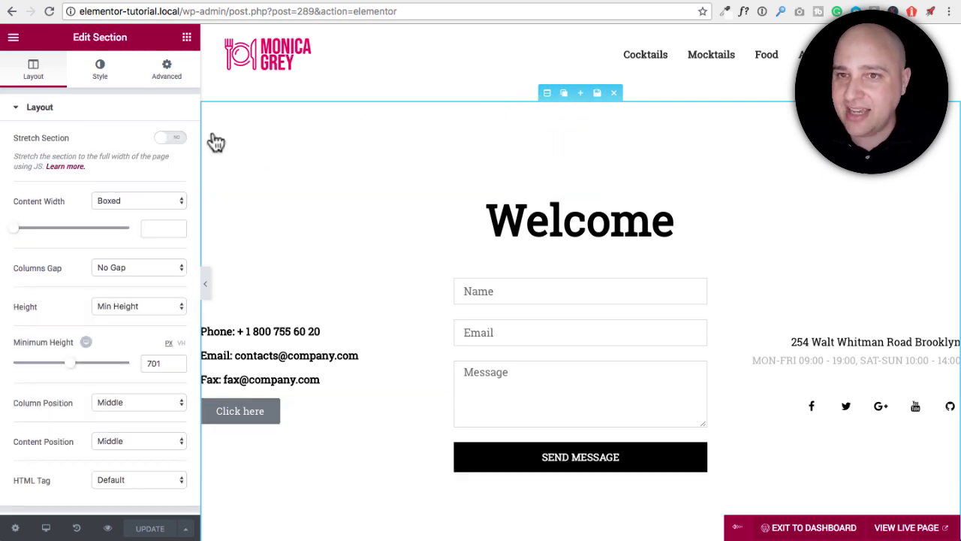
pyautogui.click(102, 75)
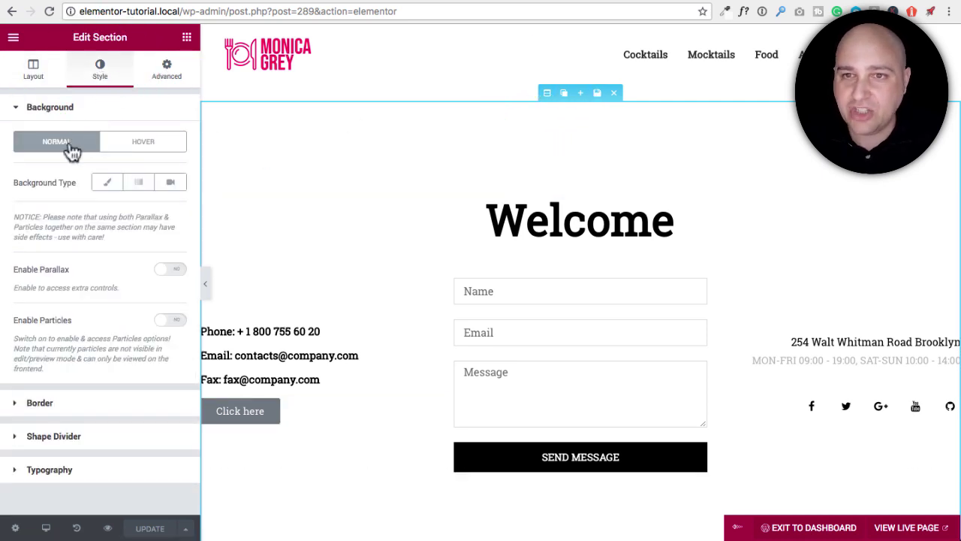
pyautogui.click(106, 184)
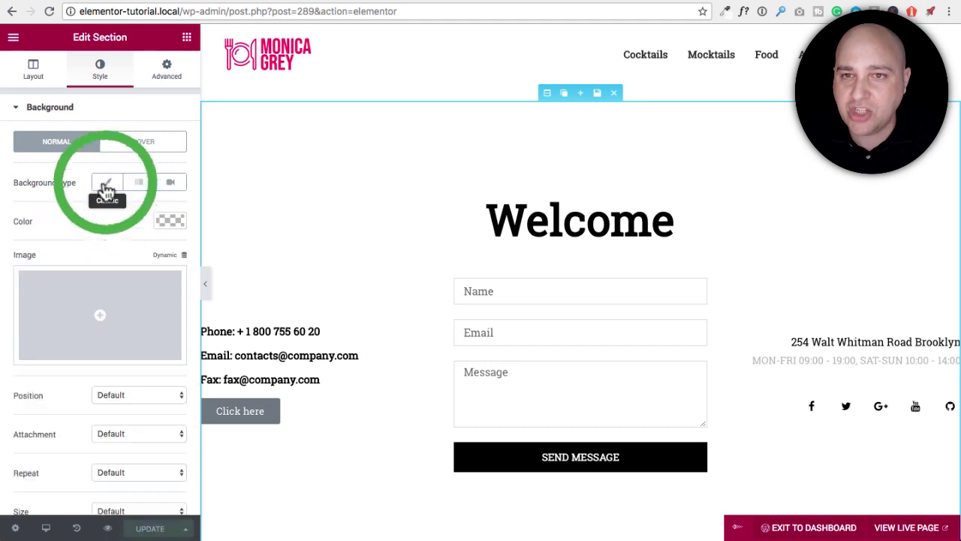
pyautogui.click(165, 221)
pyautogui.click(54, 336)
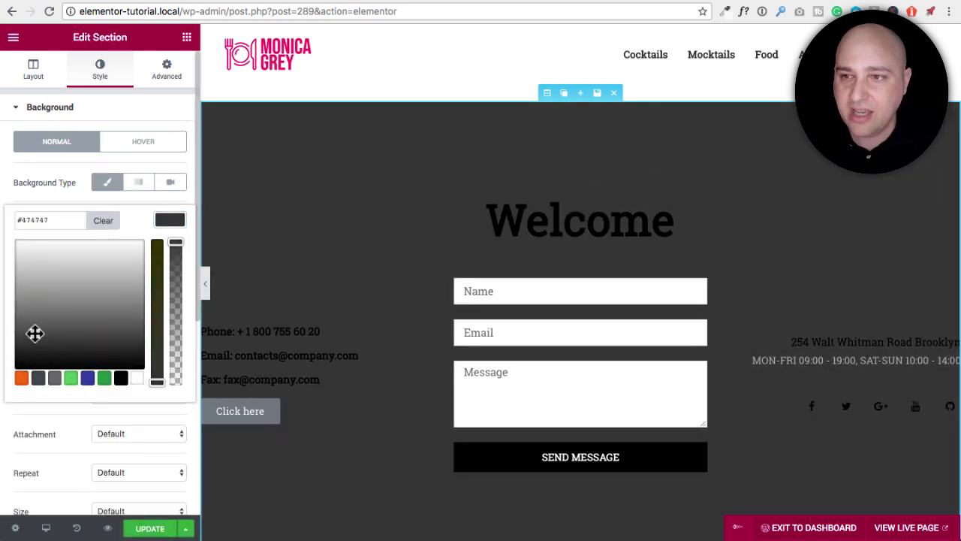
pyautogui.click(34, 331)
# Update the template and reload the admin dashboard to check the section's dark background.
pyautogui.click(145, 534)
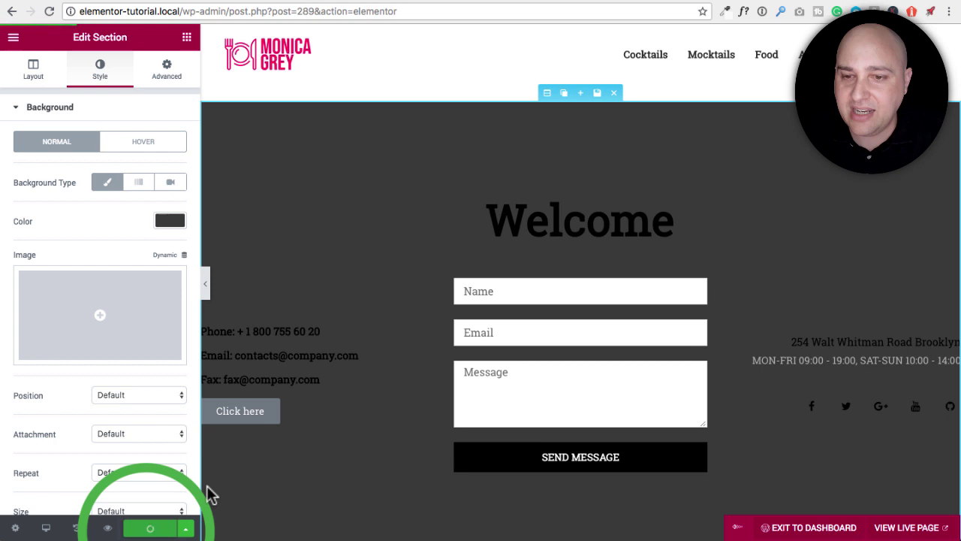
pyautogui.click(436, 2)
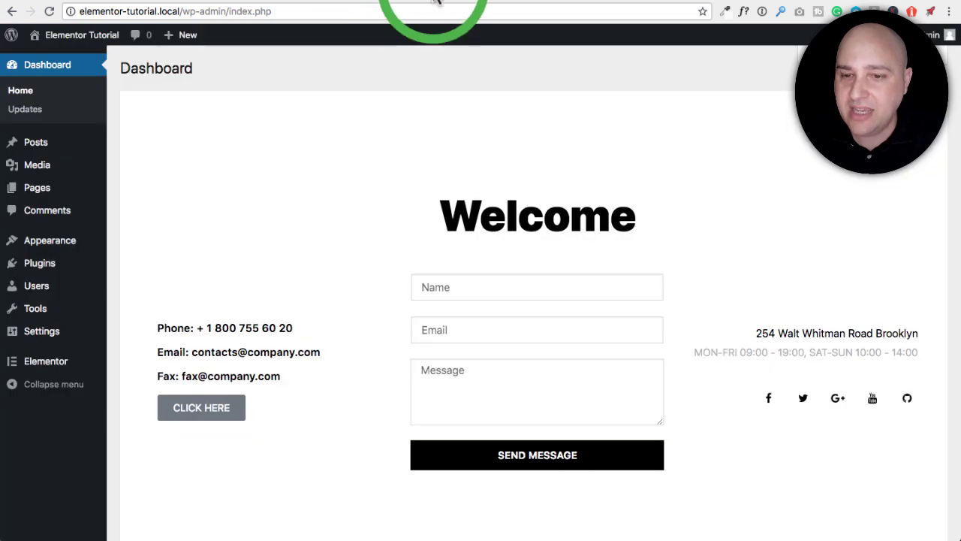
pyautogui.click(49, 12)
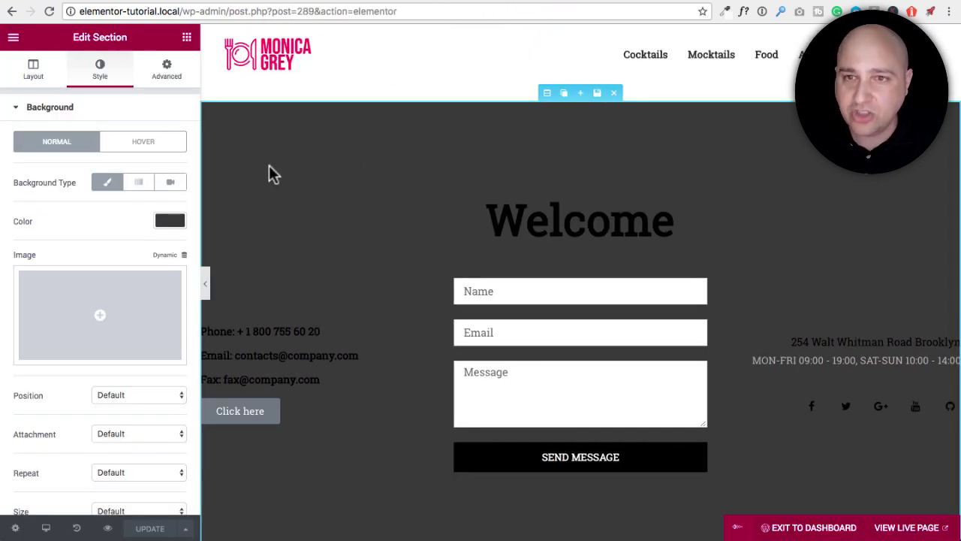
# Clear the section's background color, update the template and reload the admin dashboard.
pyautogui.click(170, 222)
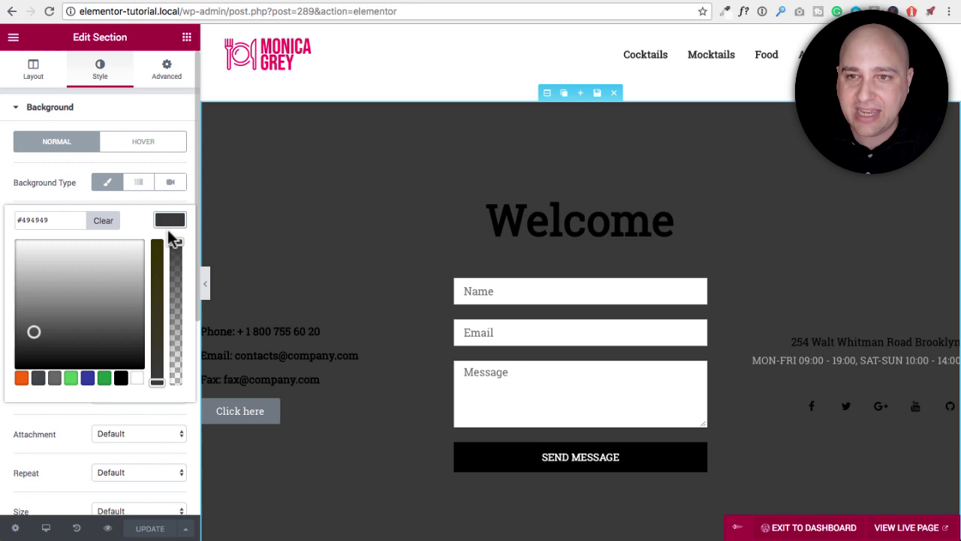
pyautogui.click(101, 220)
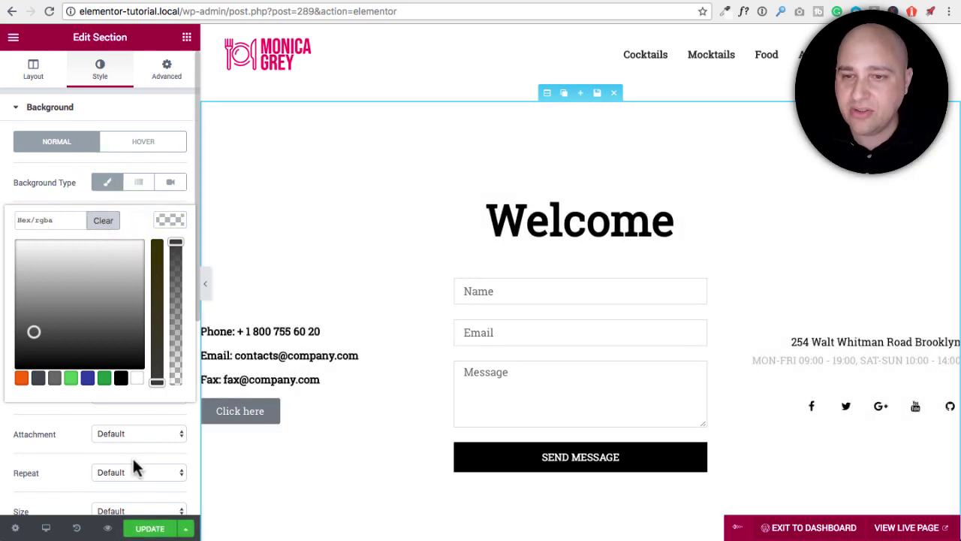
pyautogui.click(154, 528)
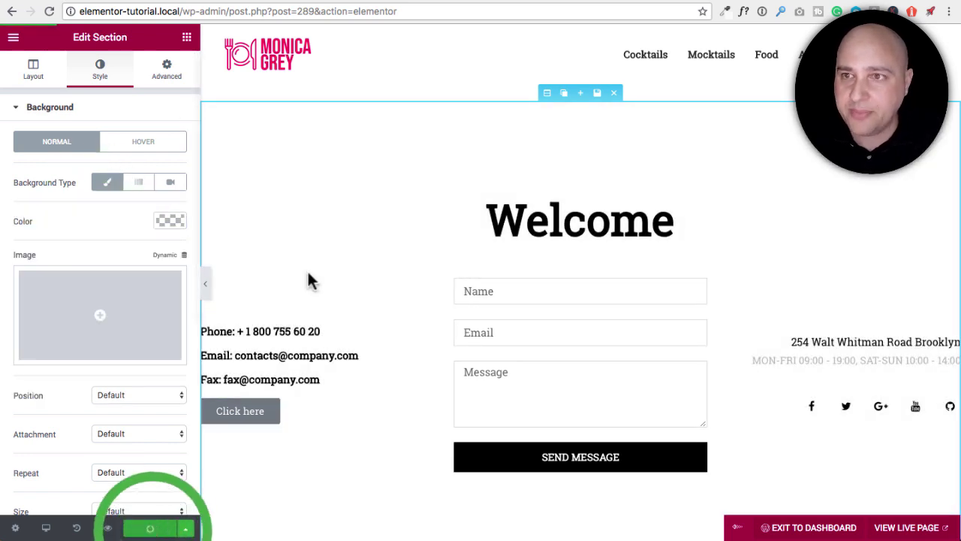
pyautogui.click(440, 3)
pyautogui.click(50, 11)
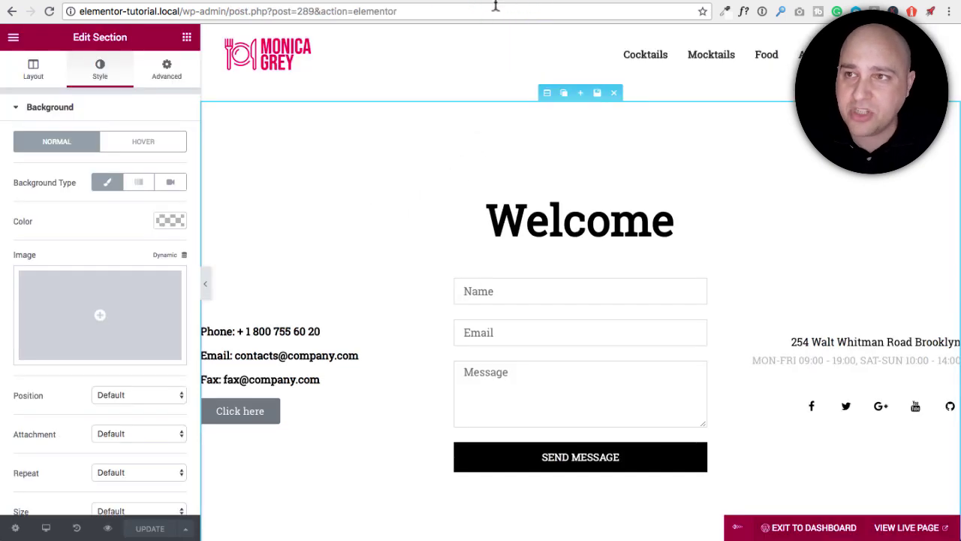
# Find the Tabs widget in the template editor and try to place it between the Welcome heading and the form.
pyautogui.click(185, 38)
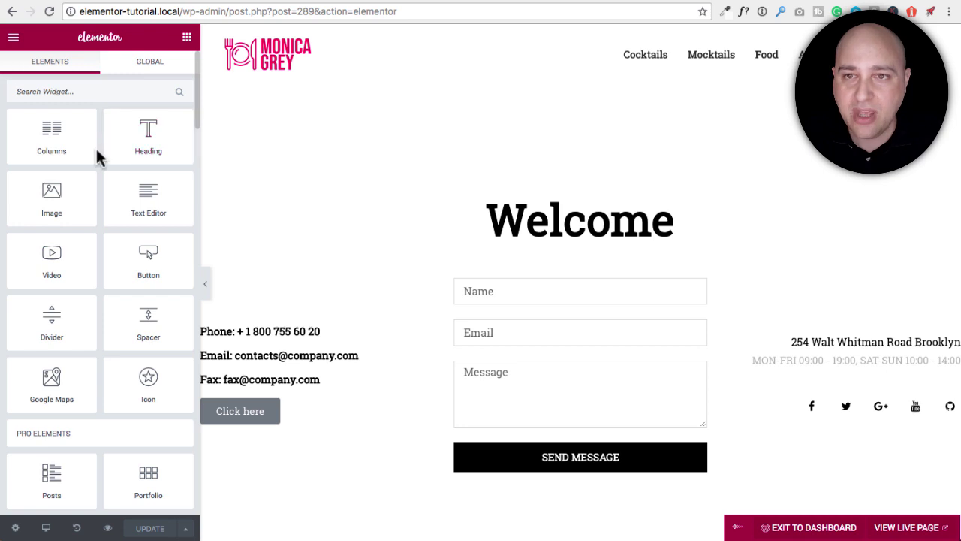
pyautogui.scroll(-1, 97, 154)
pyautogui.write('tabs')
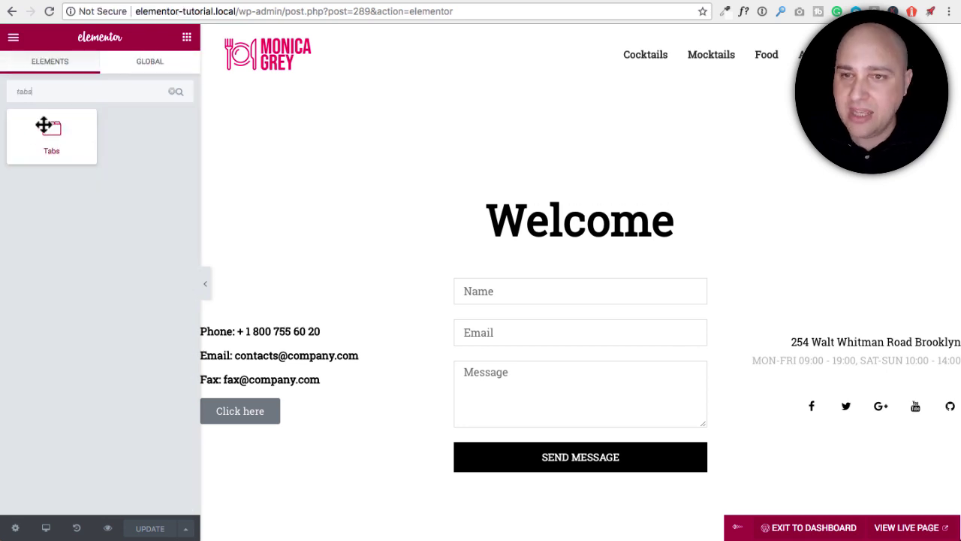
pyautogui.moveTo(47, 142); pyautogui.dragTo(511, 251)
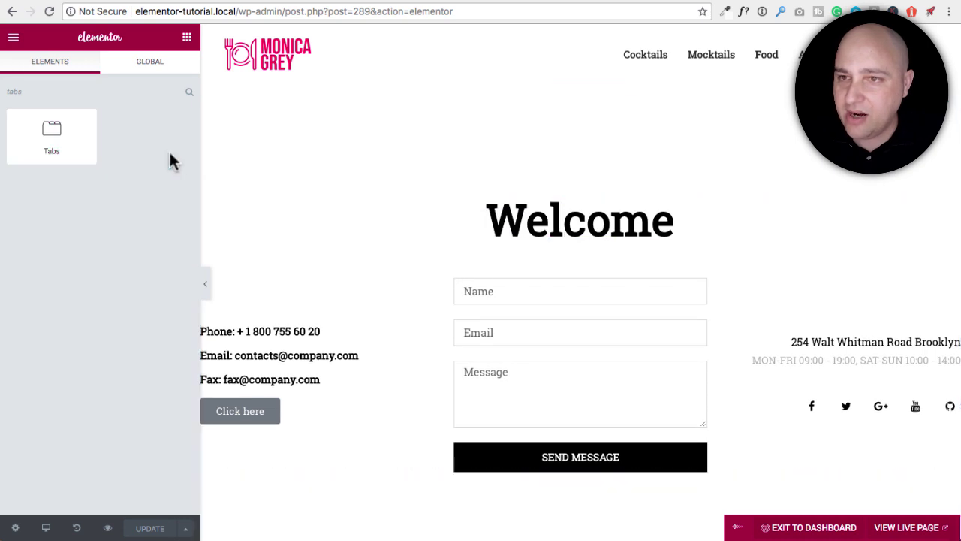
pyautogui.moveTo(68, 148); pyautogui.dragTo(534, 247)
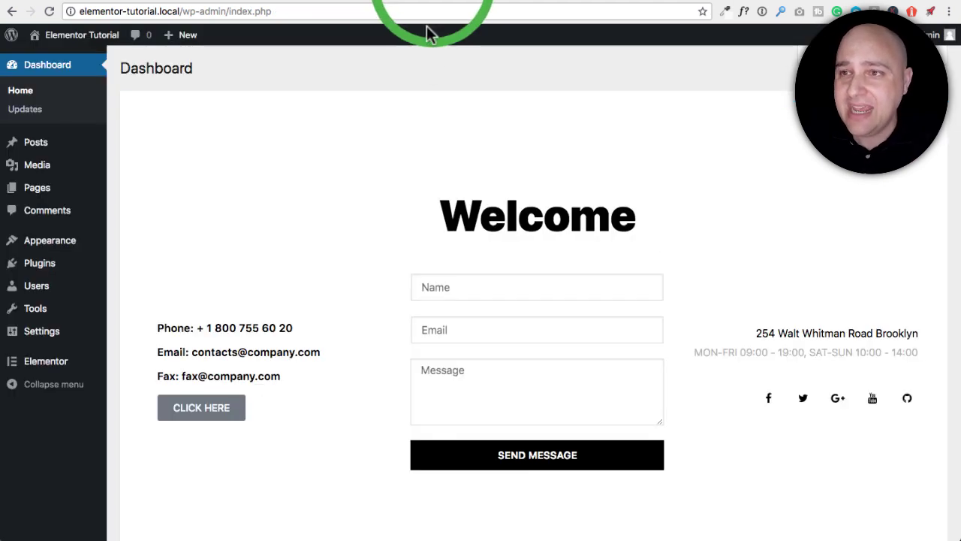
pyautogui.scroll(-2, 387, 217)
pyautogui.scroll(2, 387, 217)
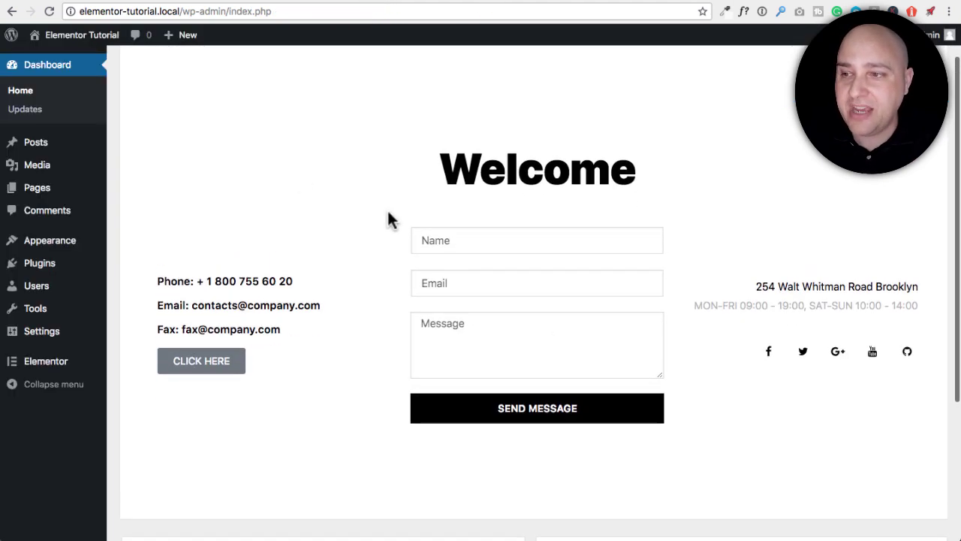